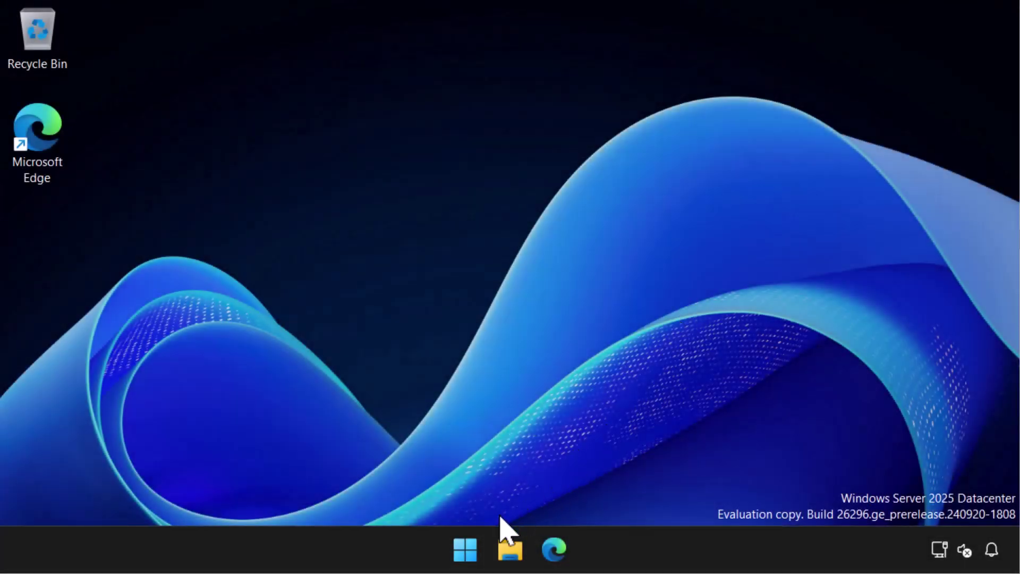
Step: In an admin Terminal, install FS-Data-Deduplication with all sub-features and management tools, then clear the screen
right_click(477, 547)
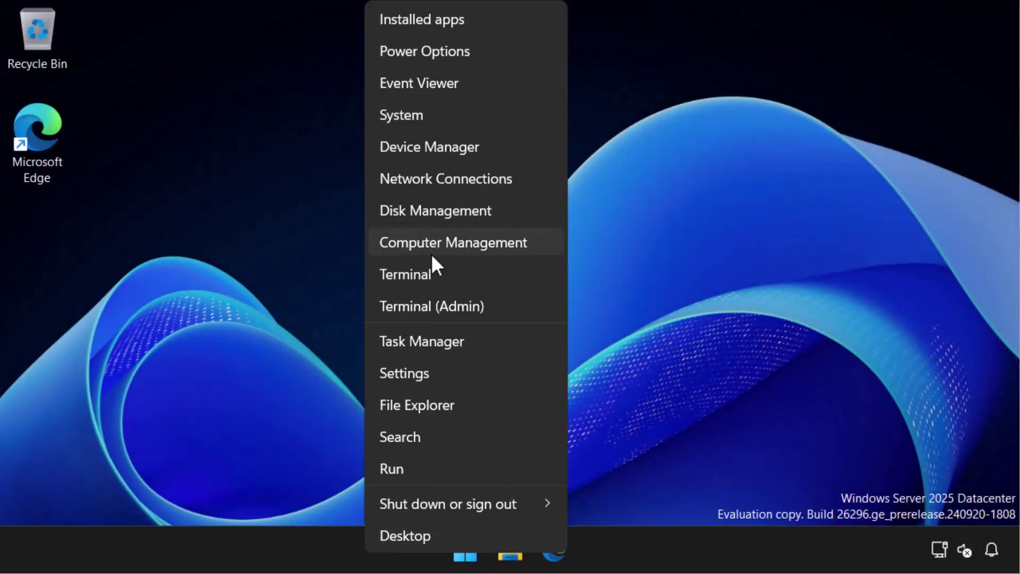
left_click(424, 307)
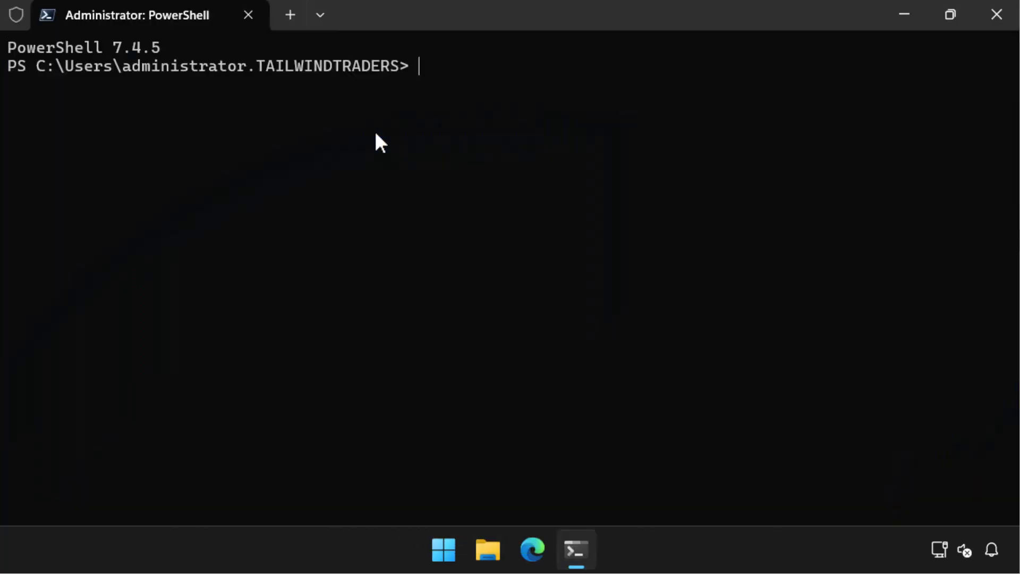
type("install")
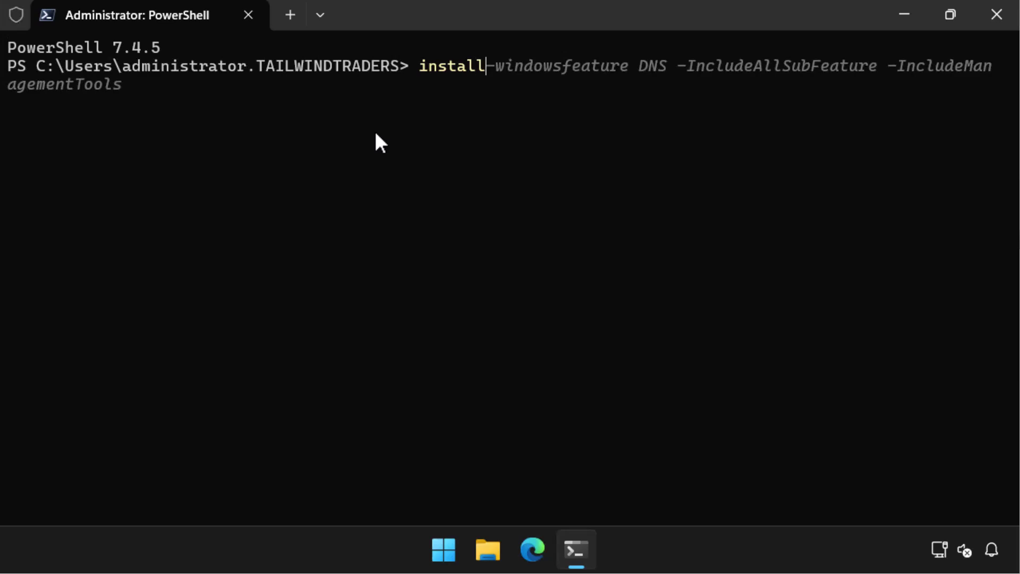
type("-windowsfeature")
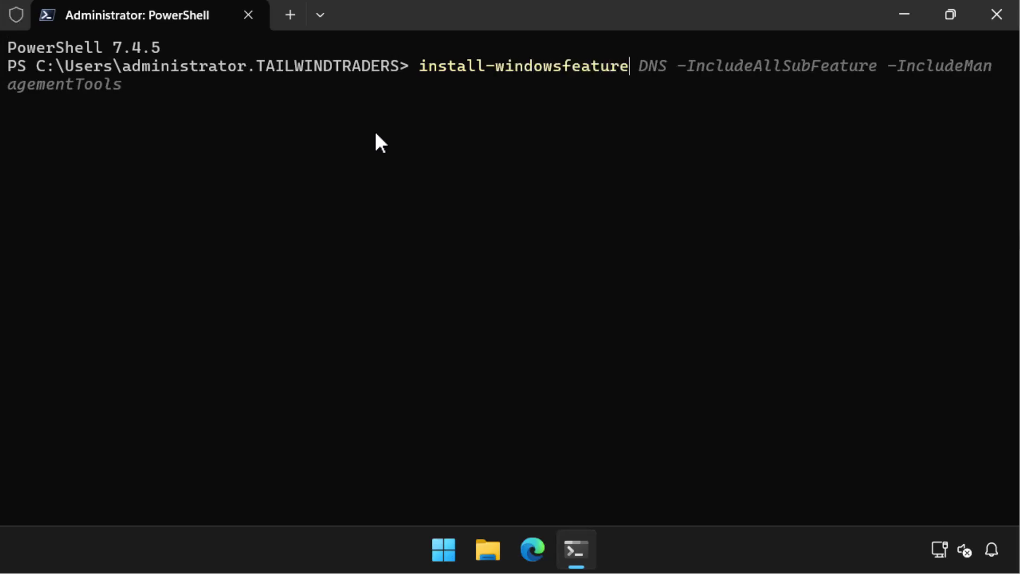
type(" -Na")
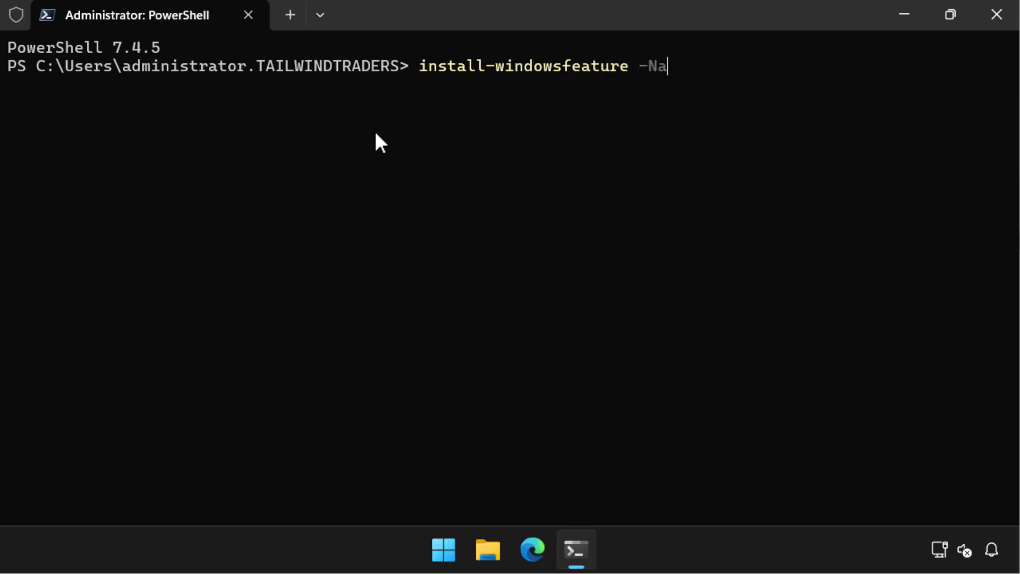
type("me FS-Data-")
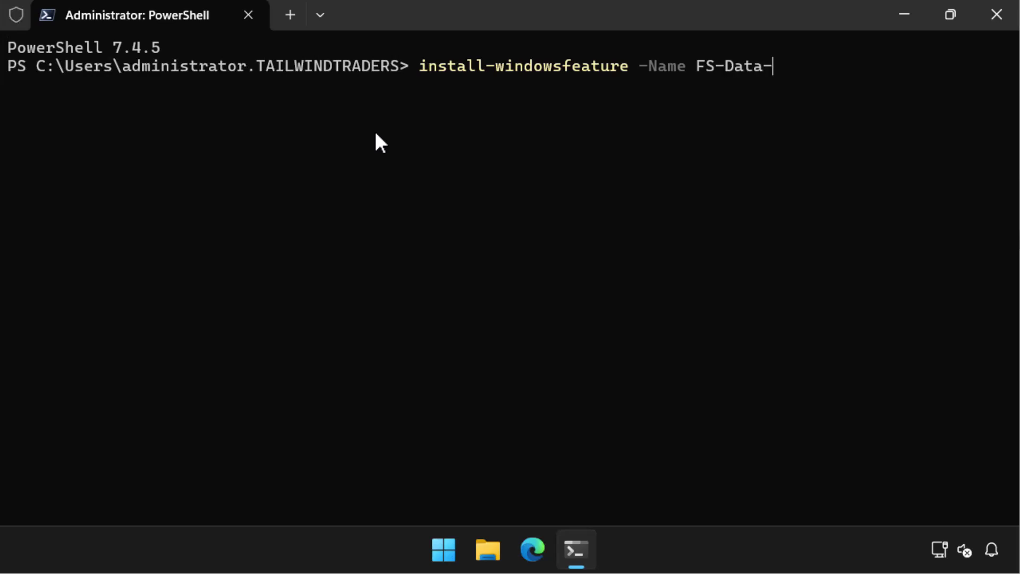
type("Deduplication 0")
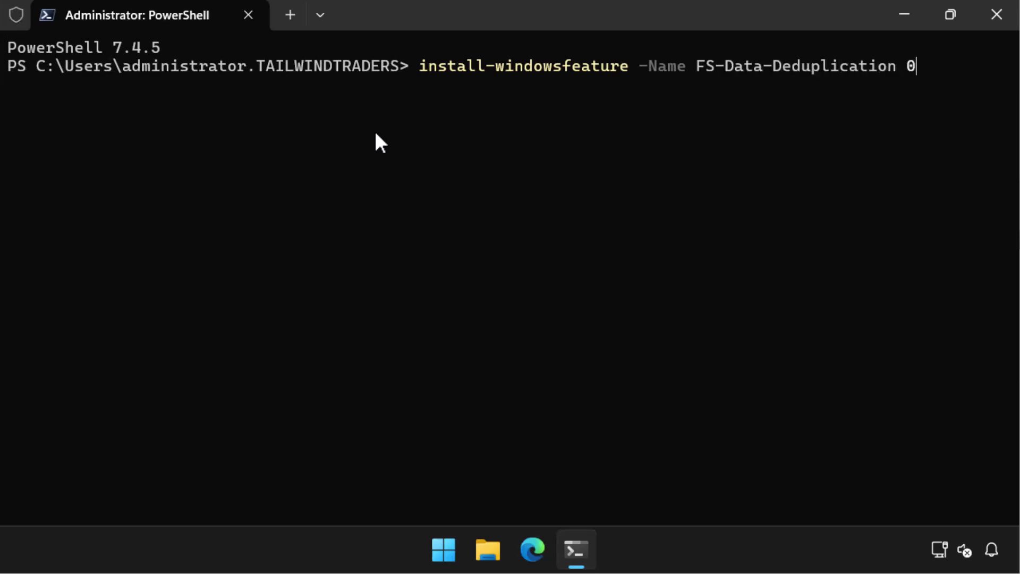
key("BackSpace")
type("-i")
key("Tab")
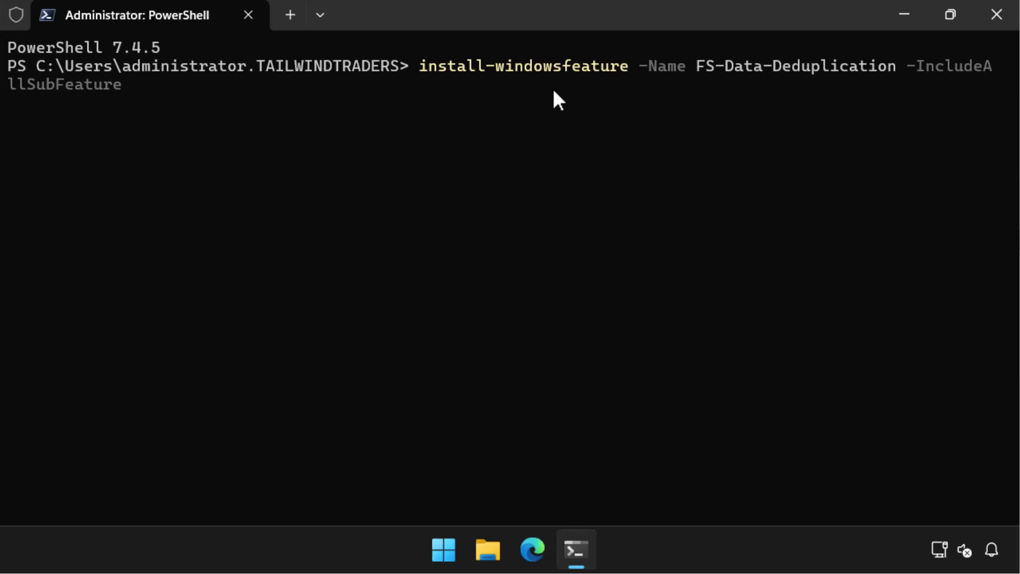
type("-inc")
key("Tab")
key("Return")
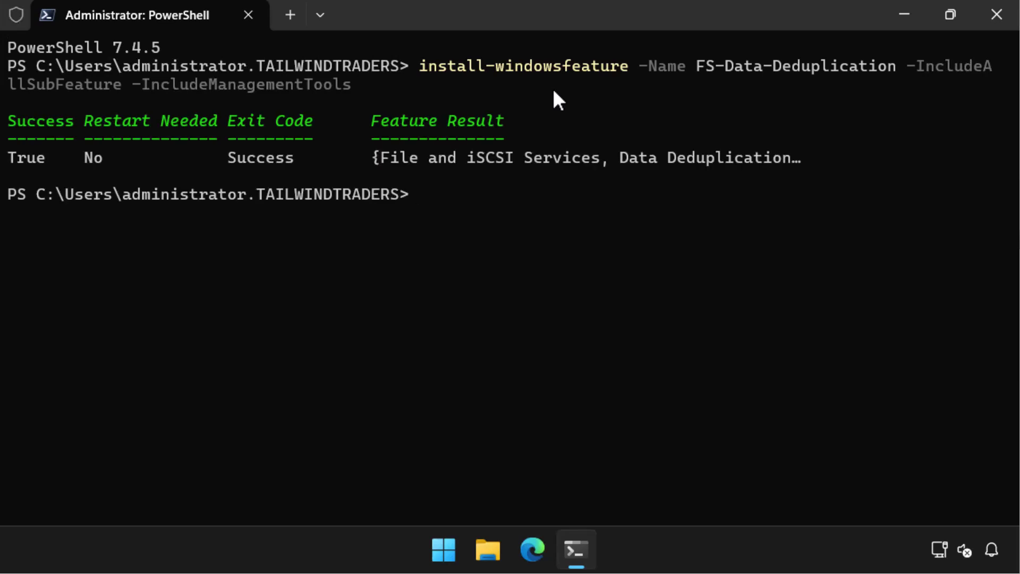
type("cls")
key("Return")
Step: Move to C:\Windows\System32 and display the DDPEval.exe usage help
type("cd \\")
key("Return")
type("cd")
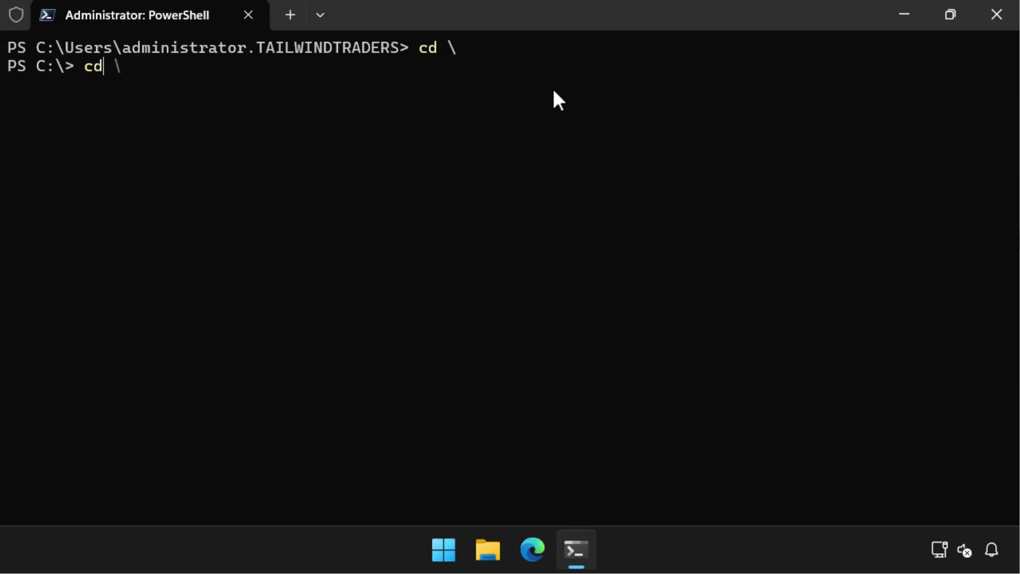
type(" windows\\sy")
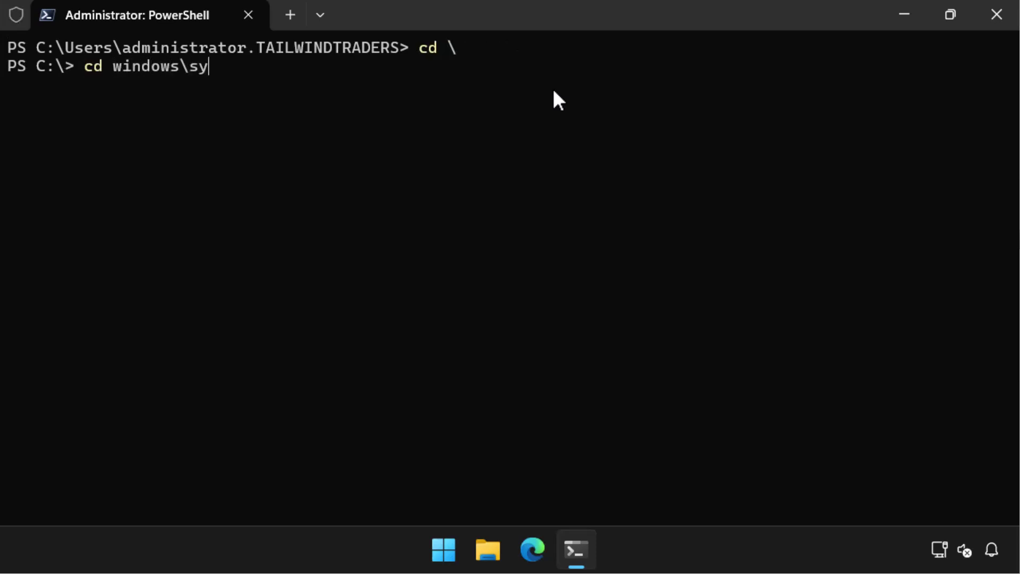
type("stem32")
key("Return")
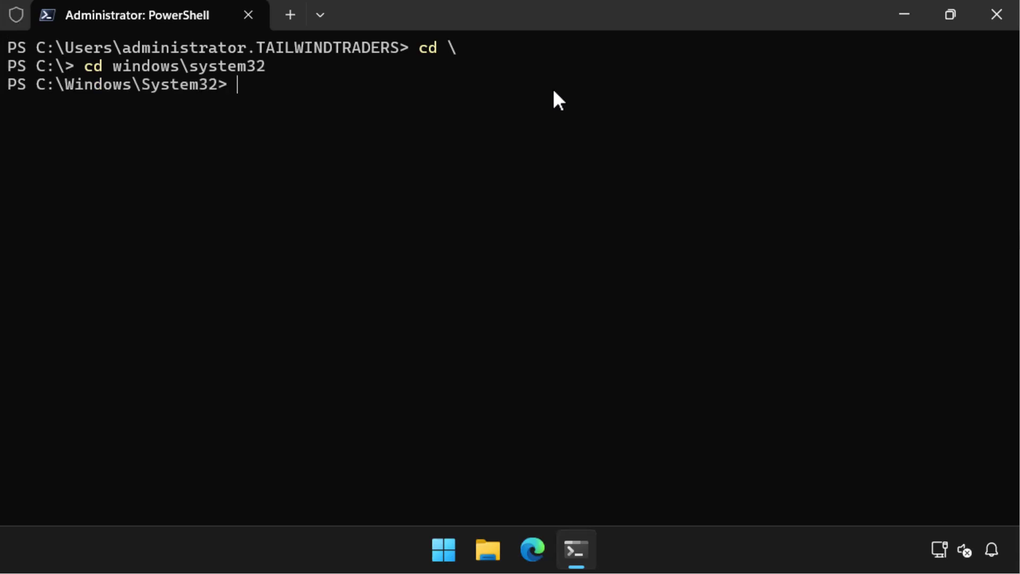
type("DDPEval.exe")
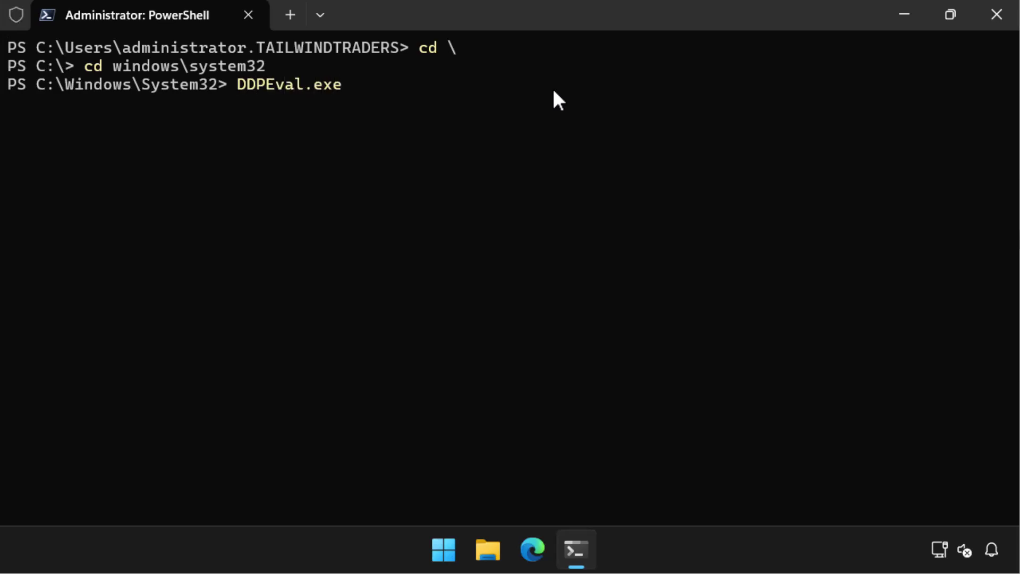
type(" /?")
key("Return")
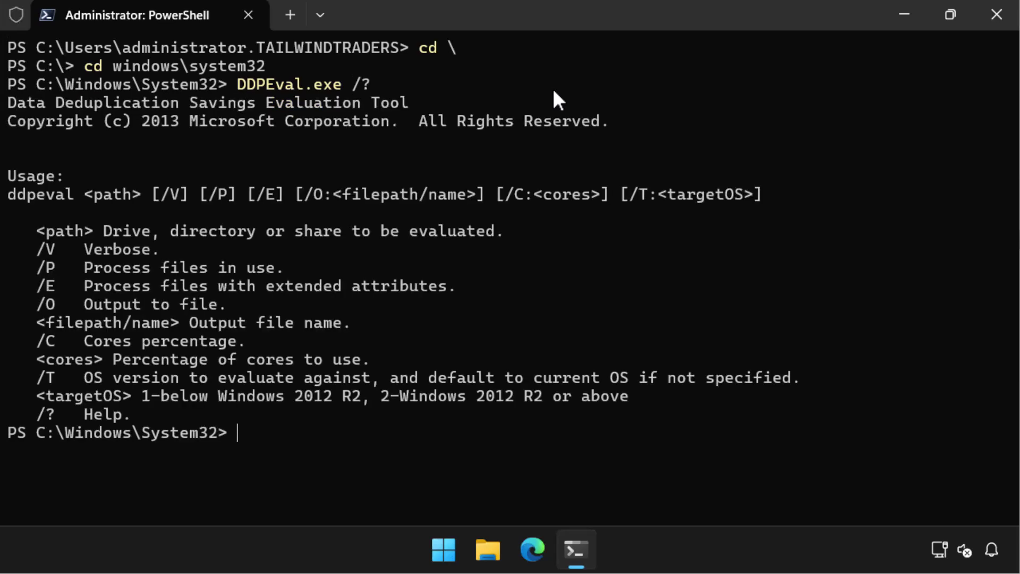
Step: Run a verbose DDPEval evaluation of drive E:, showing 86% savings, then clear the output
type("d")
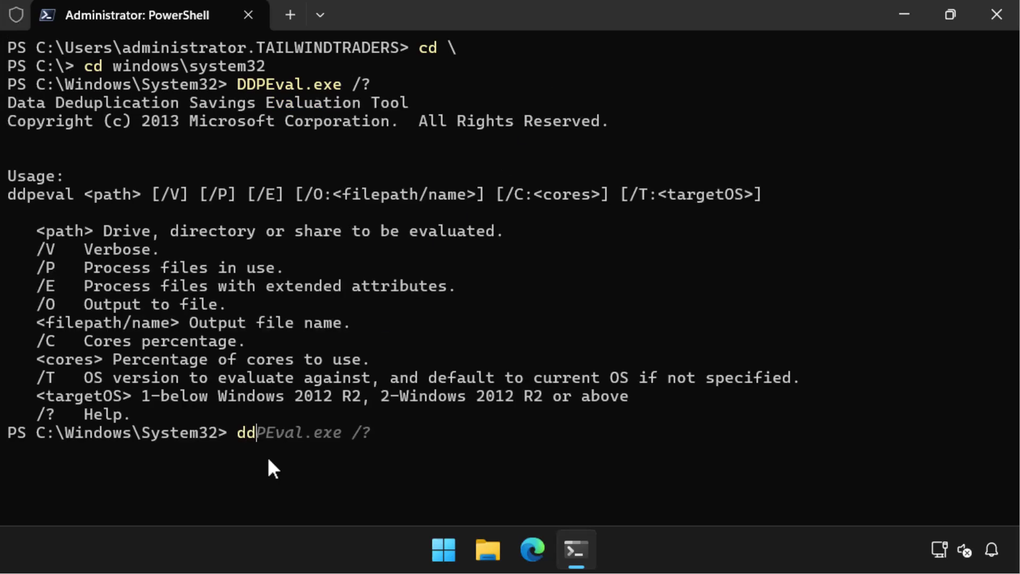
type("d")
key("Right")
key("BackSpace")
key("BackSpace")
type("e:")
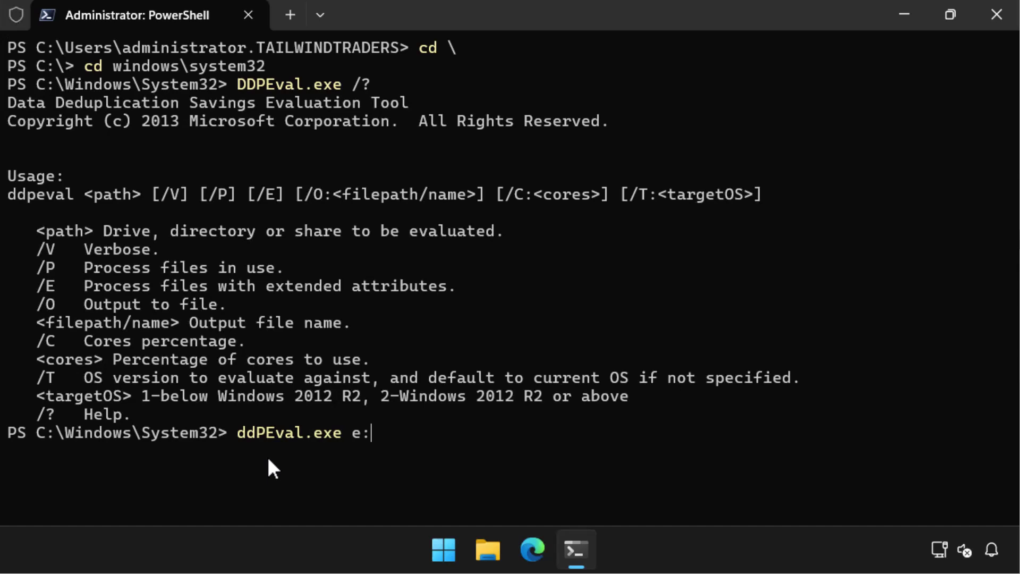
type(" /V")
key("Return")
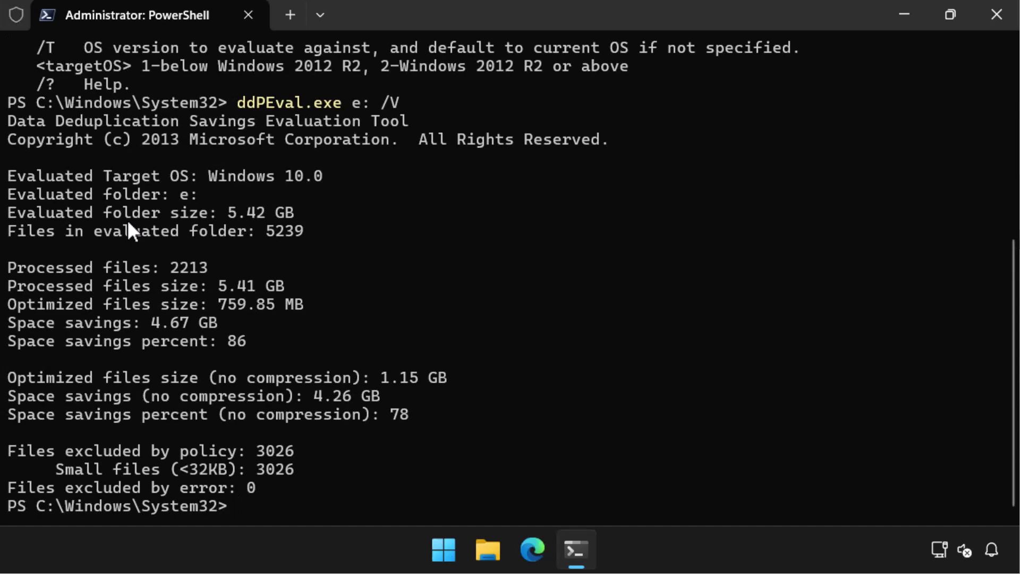
key("ctrl+l")
Step: Enable Default-type deduplication on E:, set its minimum file age to 0 days, then clear the screen
type("Enable")
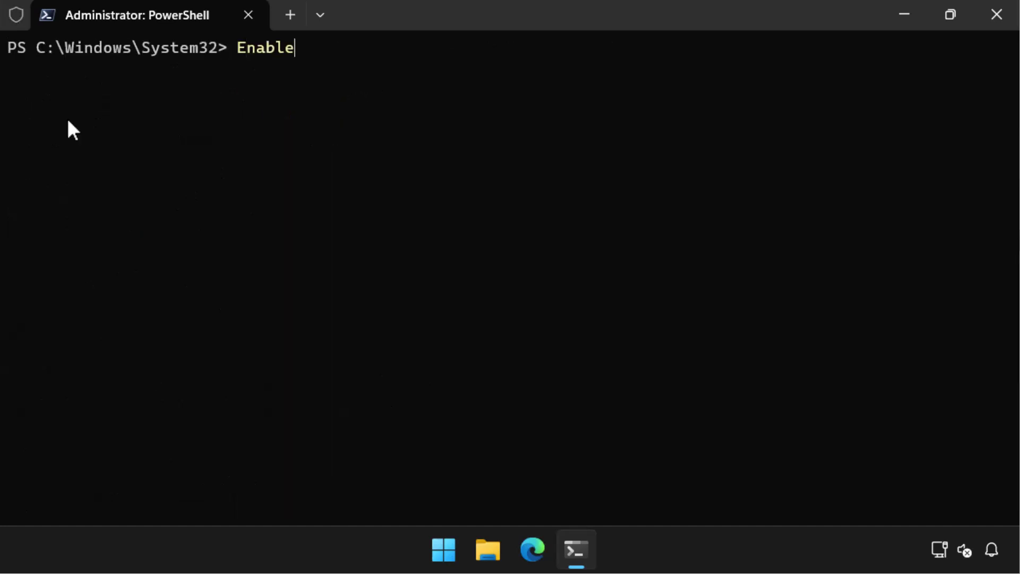
type("-DedupVo")
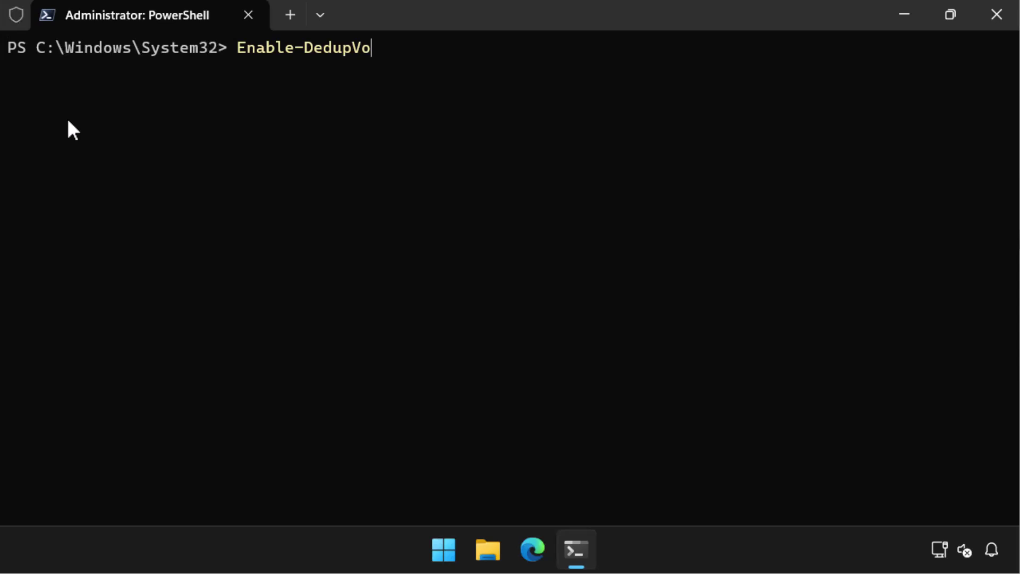
type("lume -Volume E: ")
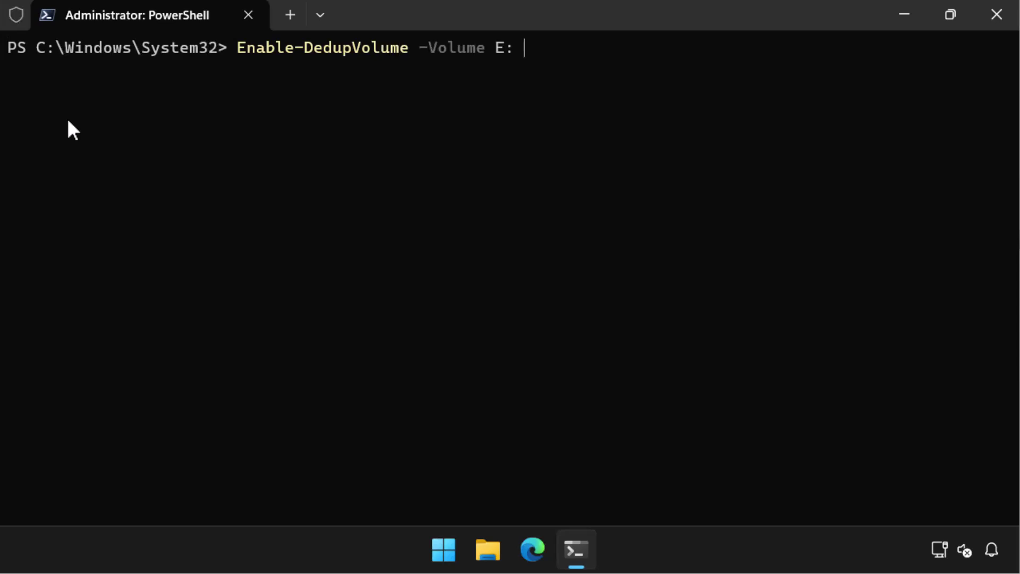
type("-UsageType Default")
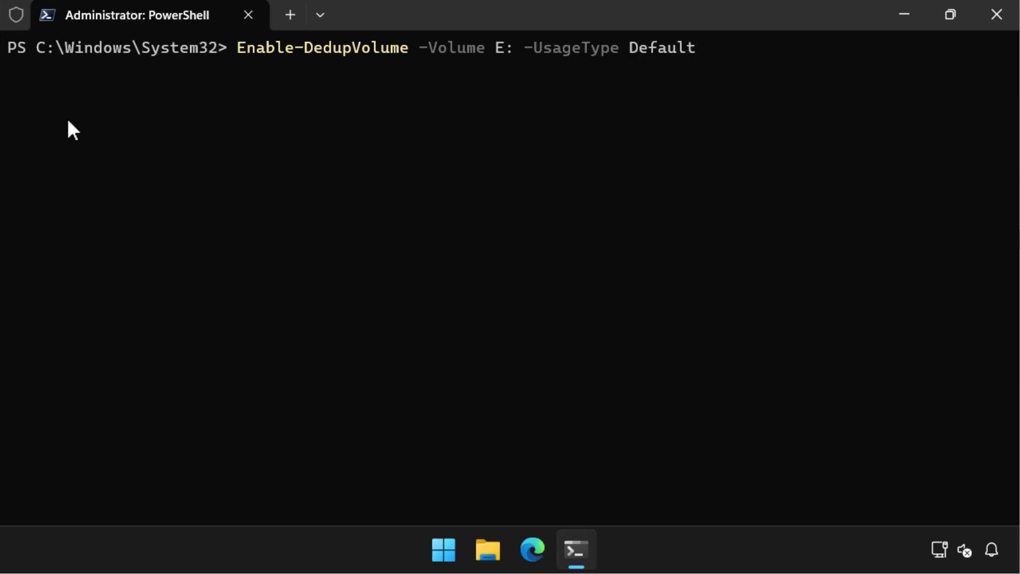
key("Return")
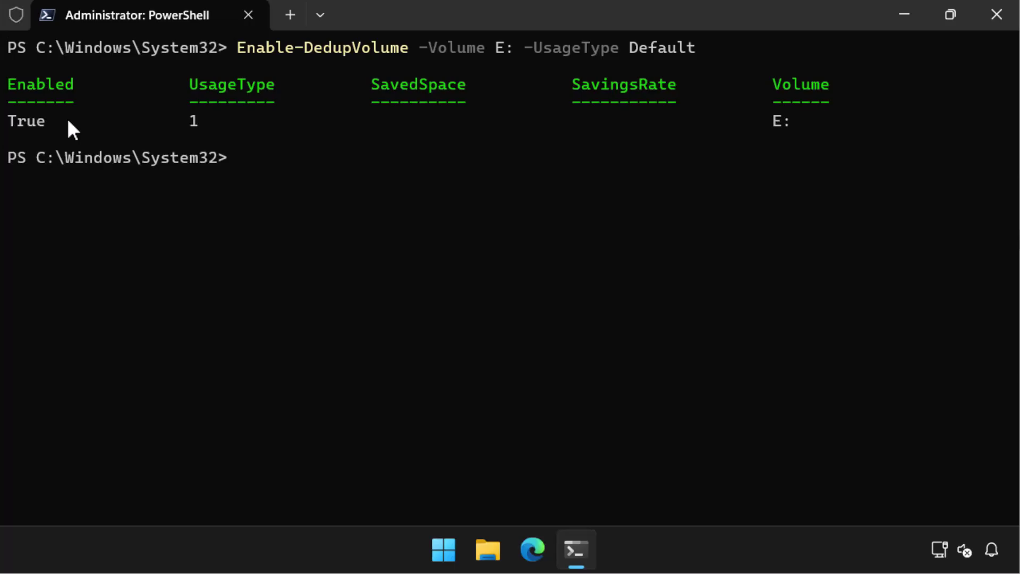
type("set-D")
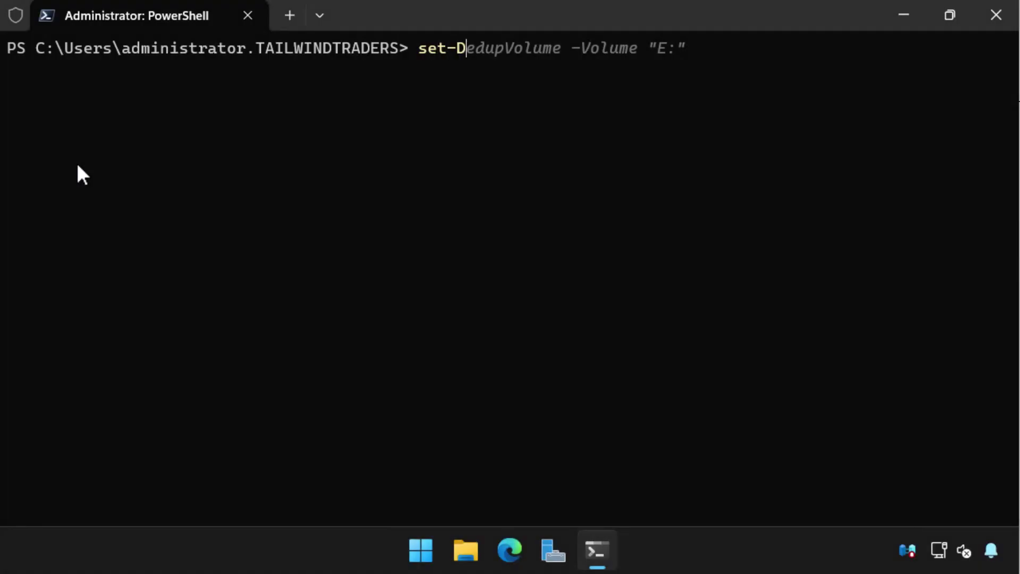
type("edupVolume ")
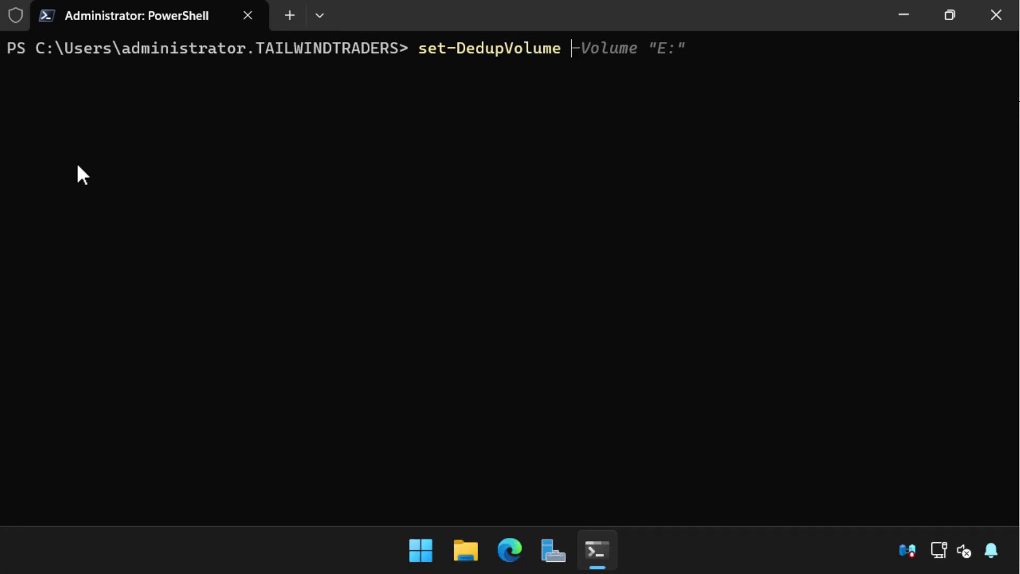
type("-Volume \"E:\"")
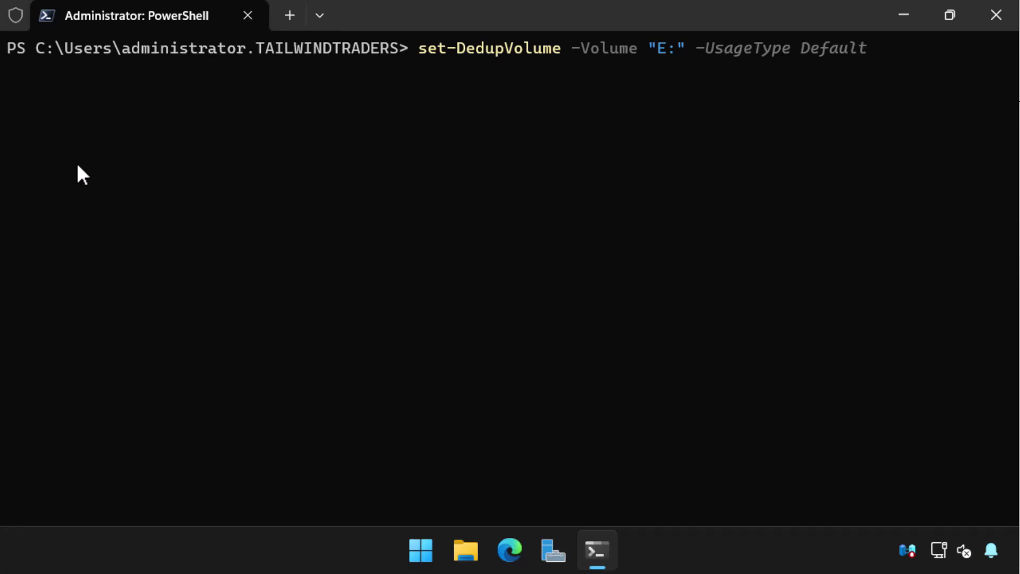
type(" -M")
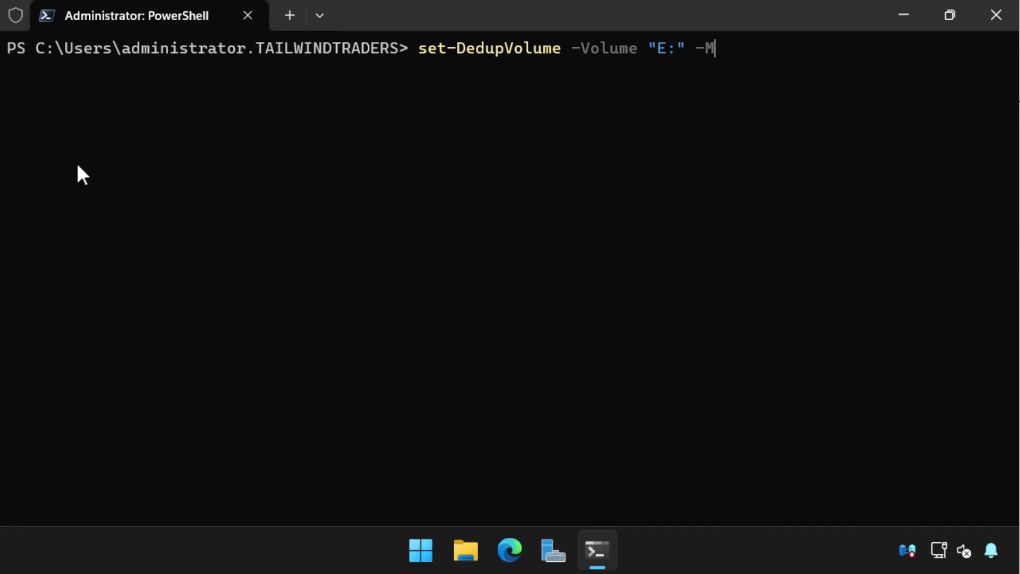
type("inimumFile")
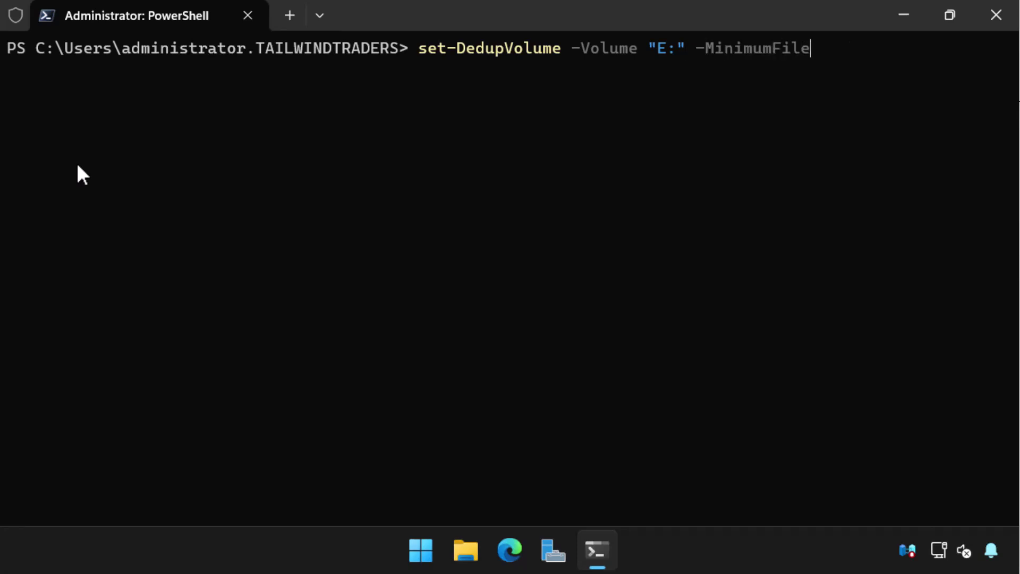
type("AgeDays 0")
key("Return")
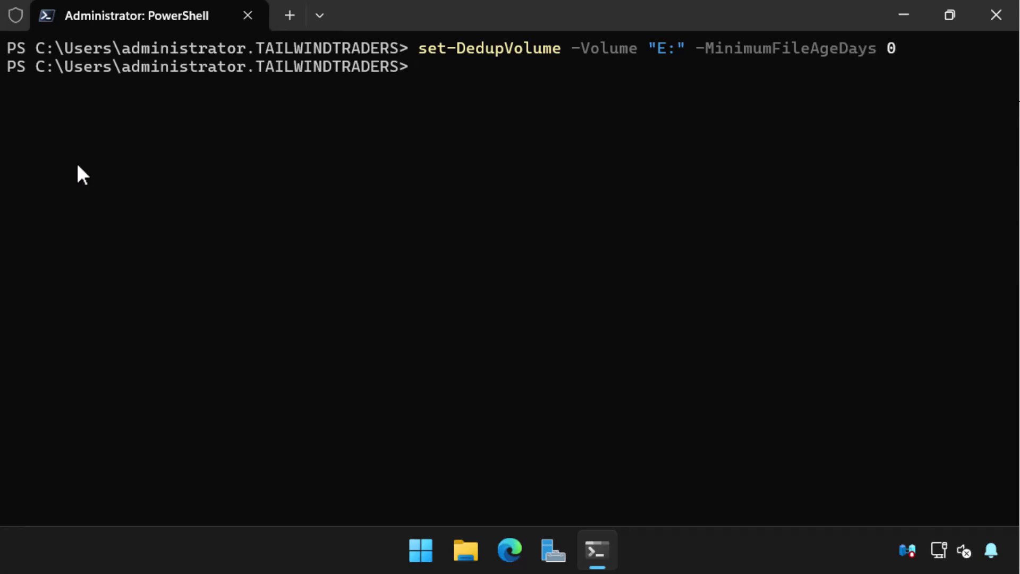
type("cls")
key("Return")
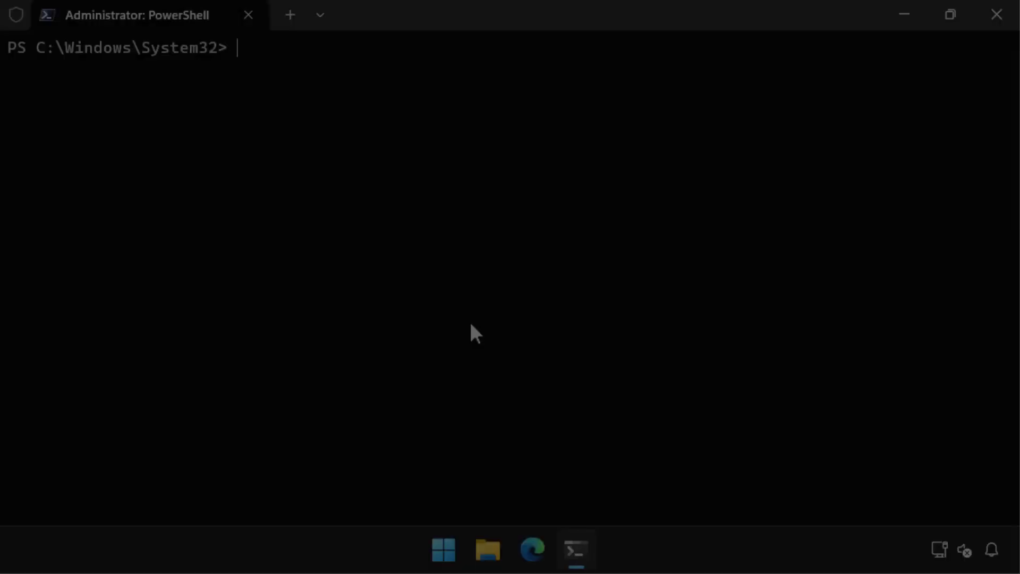
Step: List the deduplication schedules, then start a full Optimization job on volume E: with Start-DedupJob
type("Get")
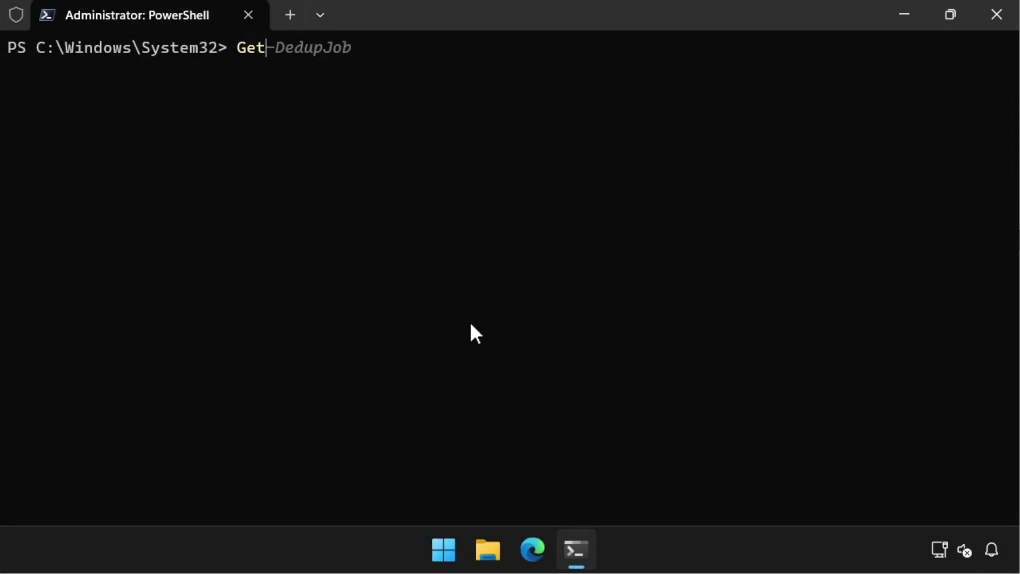
type("-DedupSchedule")
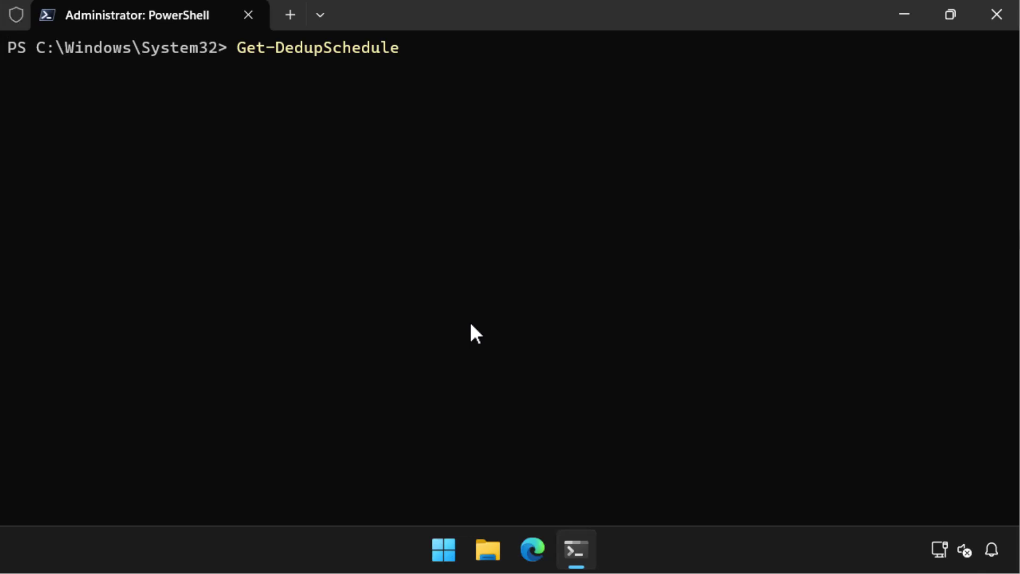
key("Return")
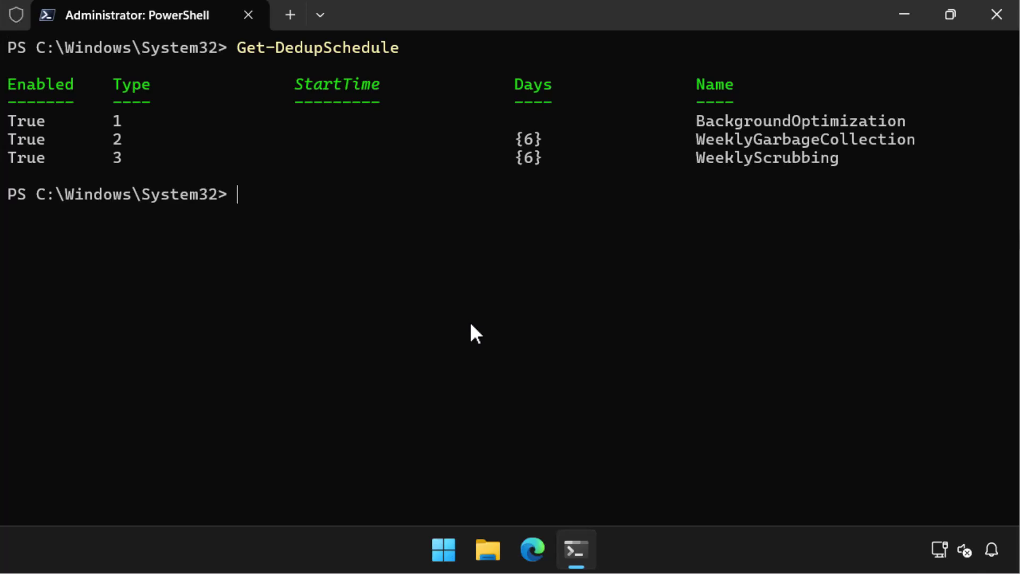
type("cls")
key("Return")
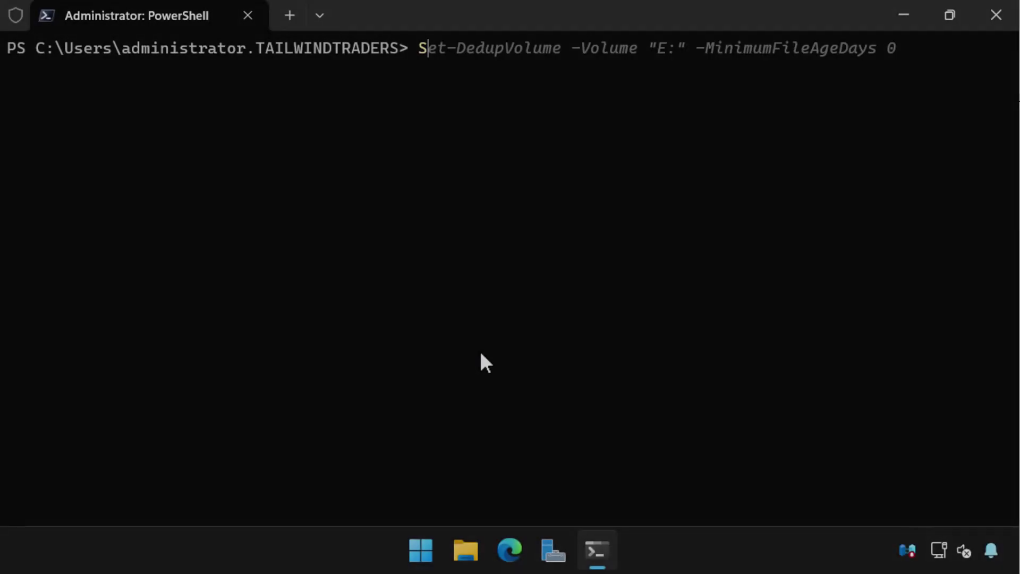
type("tart-De")
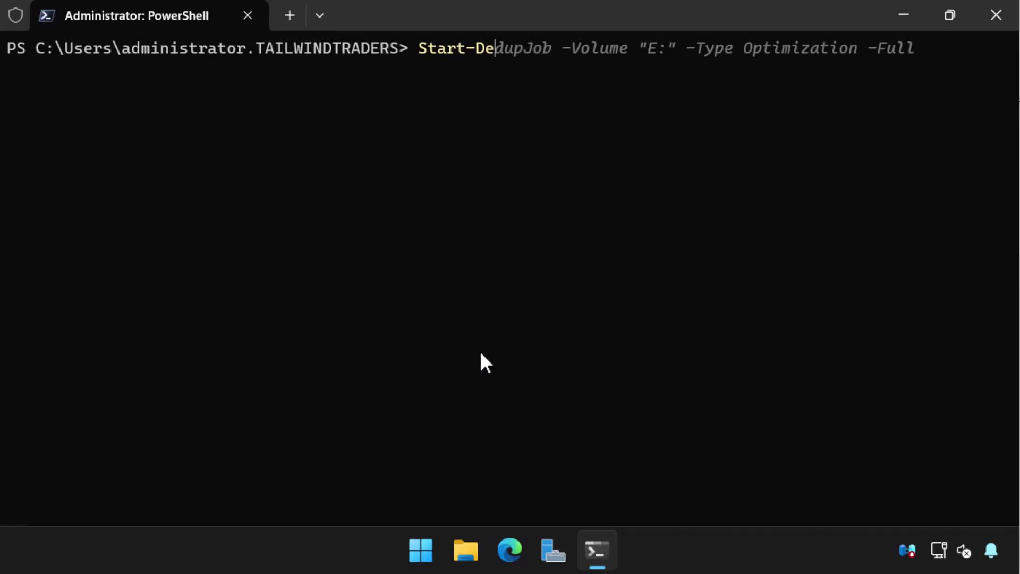
type("dupJob")
key("Right")
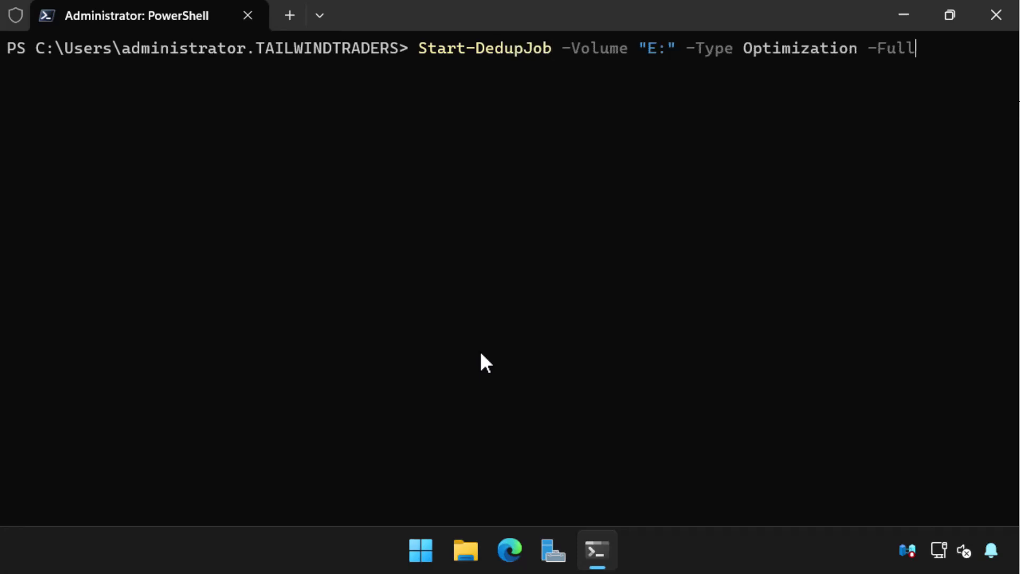
key("Return")
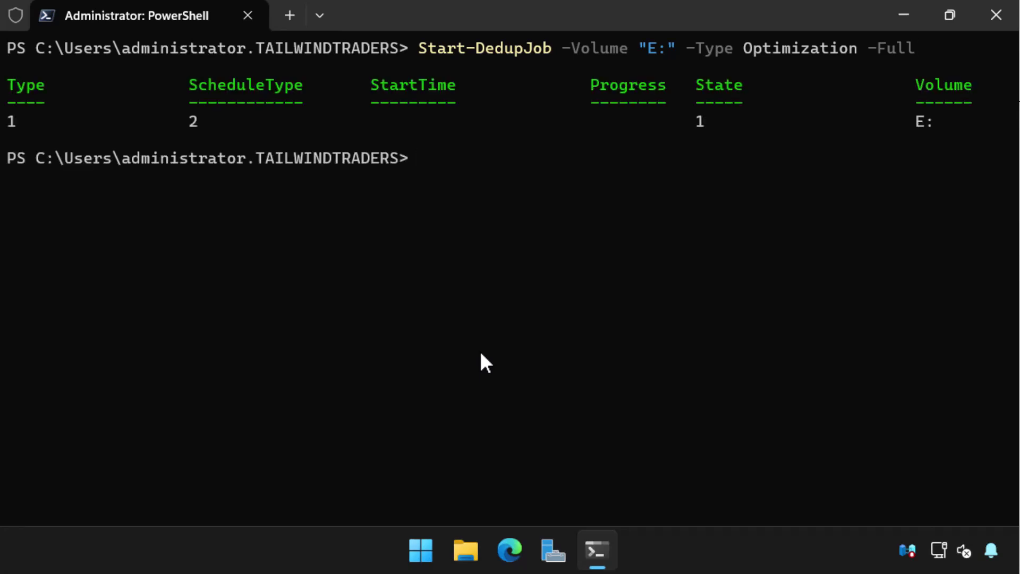
Step: Run Get-DedupStatus for E:, then clear the screen and rerun it from command history
type("cls")
key("Return")
type("Ge")
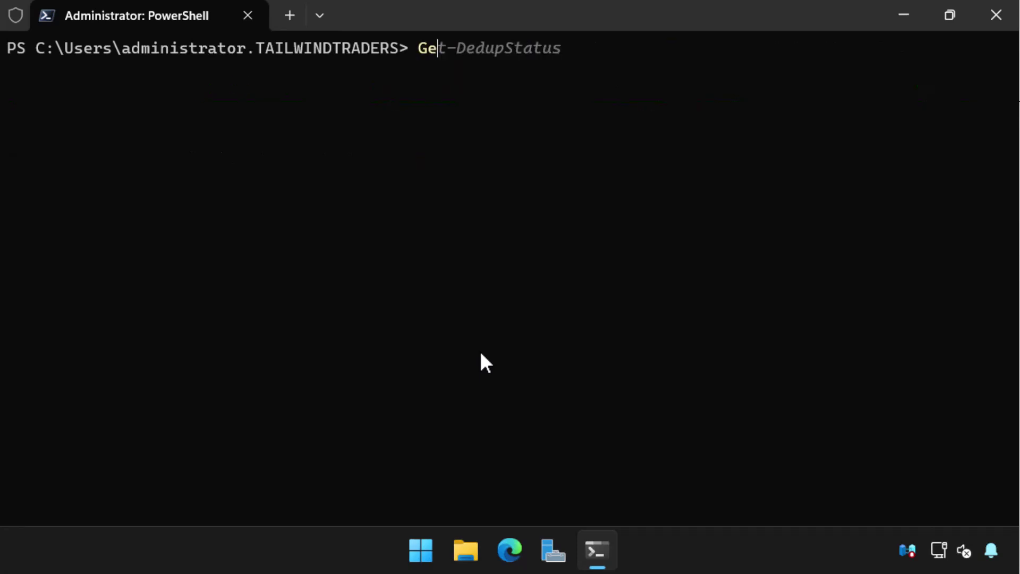
type("t-")
key("Right")
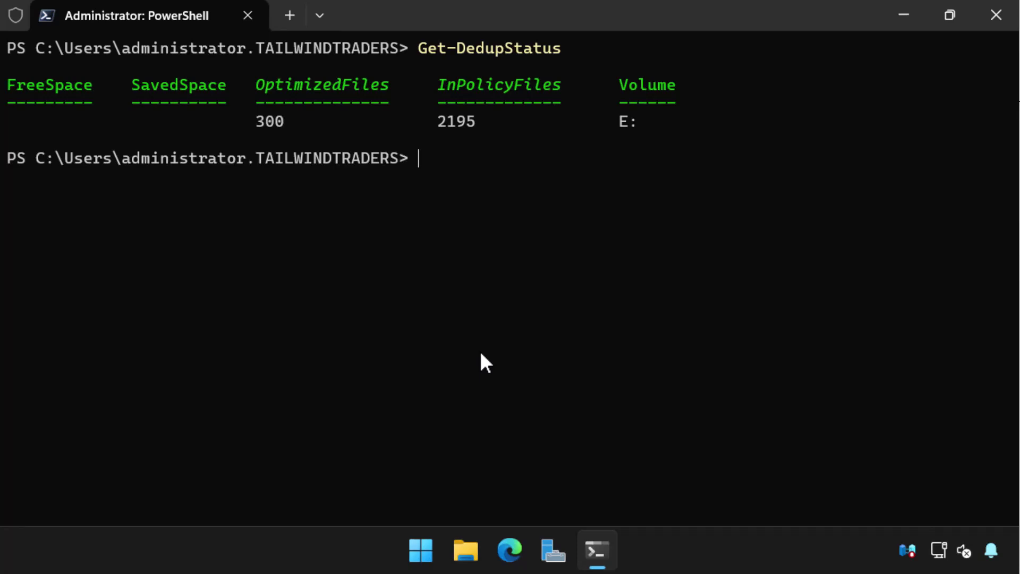
type("cls")
key("Return")
key("Up")
key("Up")
key("Up")
key("Down")
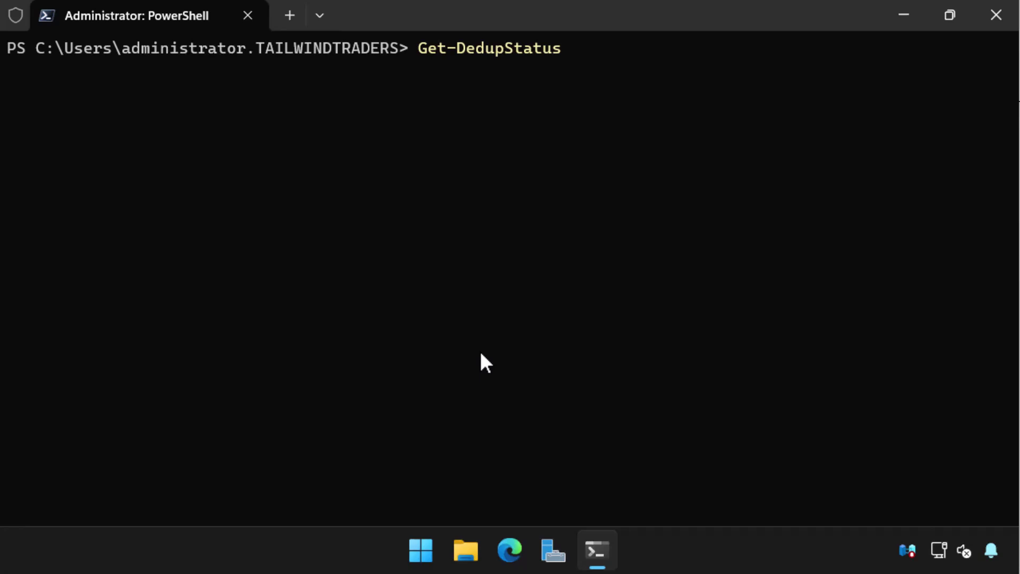
key("Return")
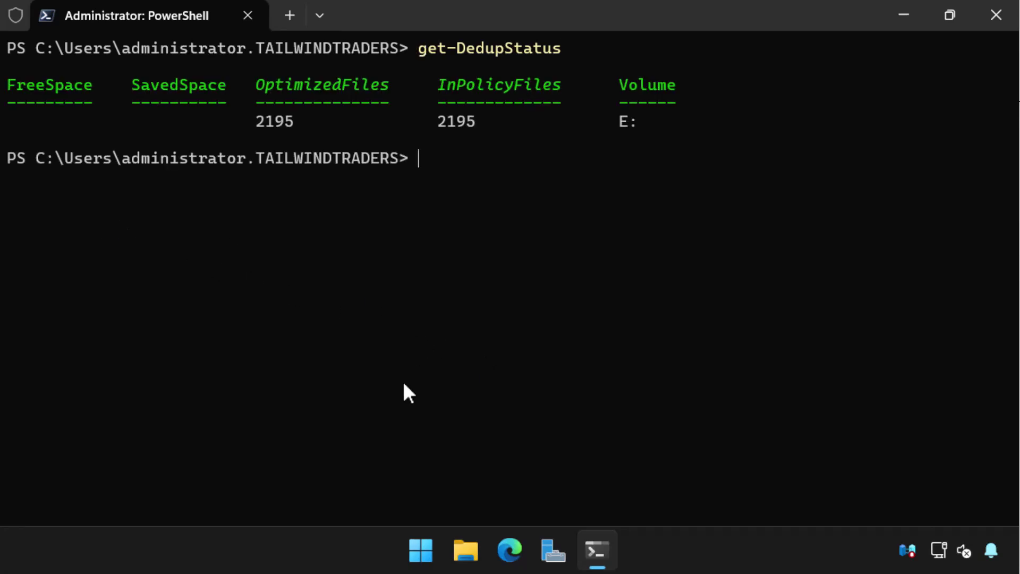
Step: In Server Manager's File and Storage Services Volumes list, select E: showing 67% deduplication and 4.64 GB saved
left_click(553, 555)
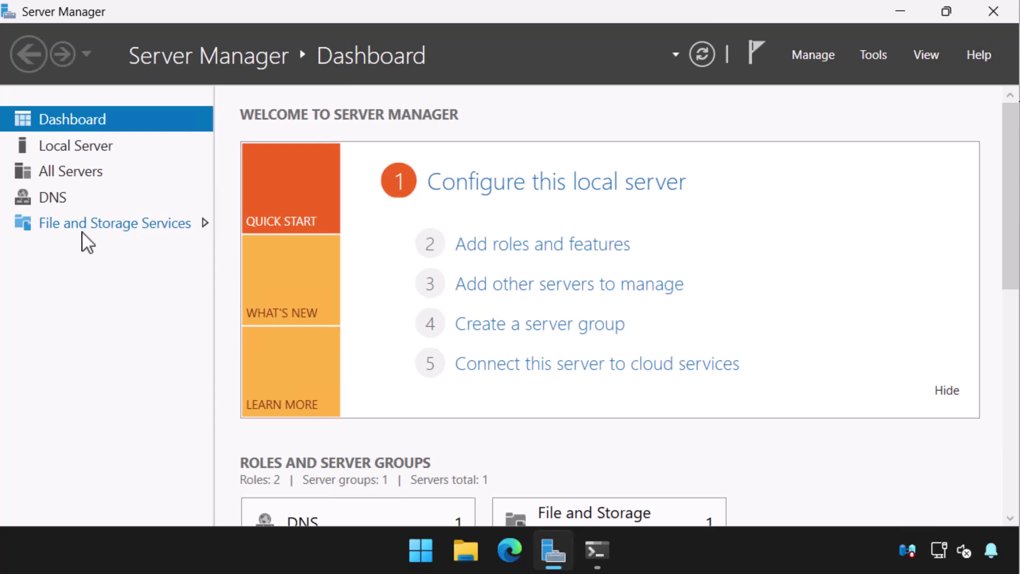
left_click(83, 230)
left_click(111, 149)
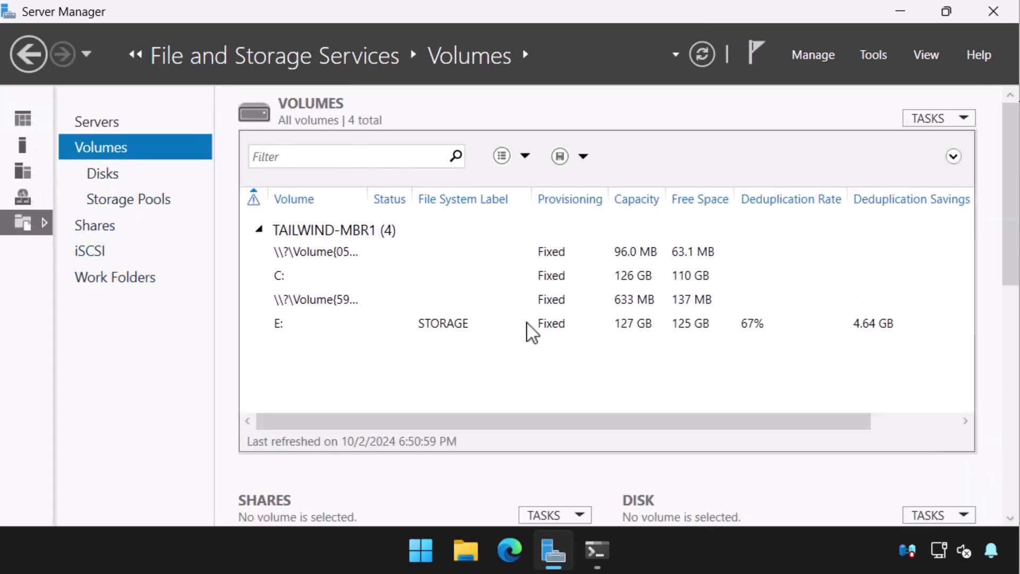
left_click(546, 326)
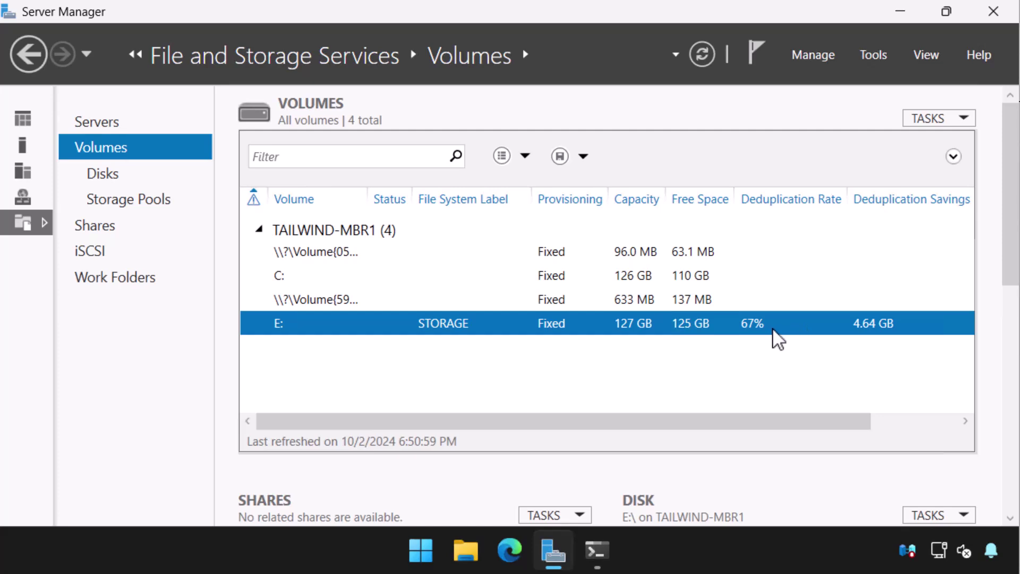